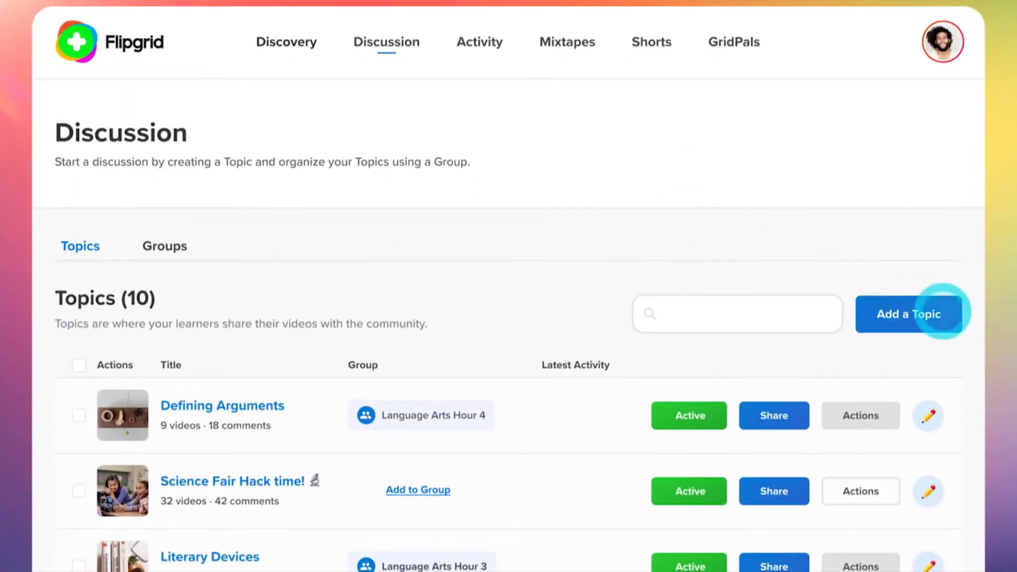
Step: Title a new topic 'What's it like to live on Mars' and add an allowed student email
{"action": "left_click", "coordinate": [676, 331]}
{"action": "type", "text": "What's it like to live on Mars"}
{"action": "scroll", "coordinate": [672, 118], "scroll_direction": "down", "scroll_amount": 15}
{"action": "left_click", "coordinate": [798, 369]}
{"action": "type", "text": "student@school.com"}
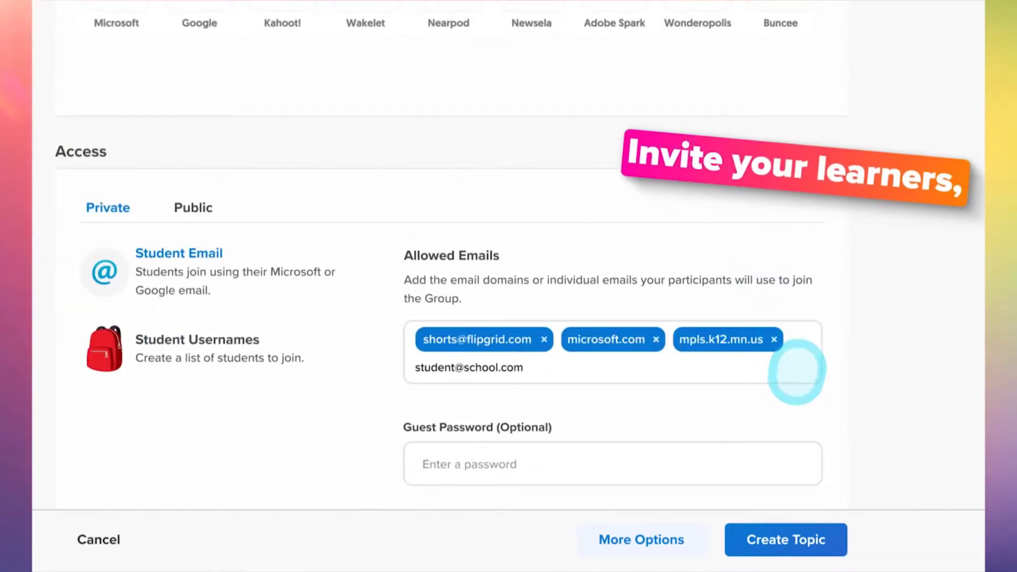
Step: Set a guest password, create the topic, then go to the Discovery page and scroll it
{"action": "left_click", "coordinate": [774, 466]}
{"action": "type", "text": "*****"}
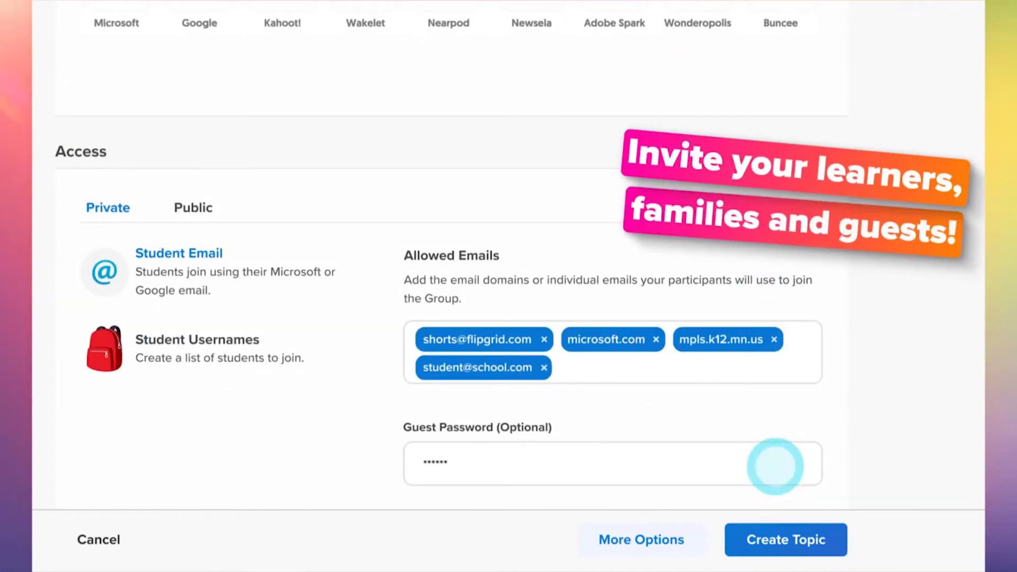
{"action": "left_click", "coordinate": [832, 538]}
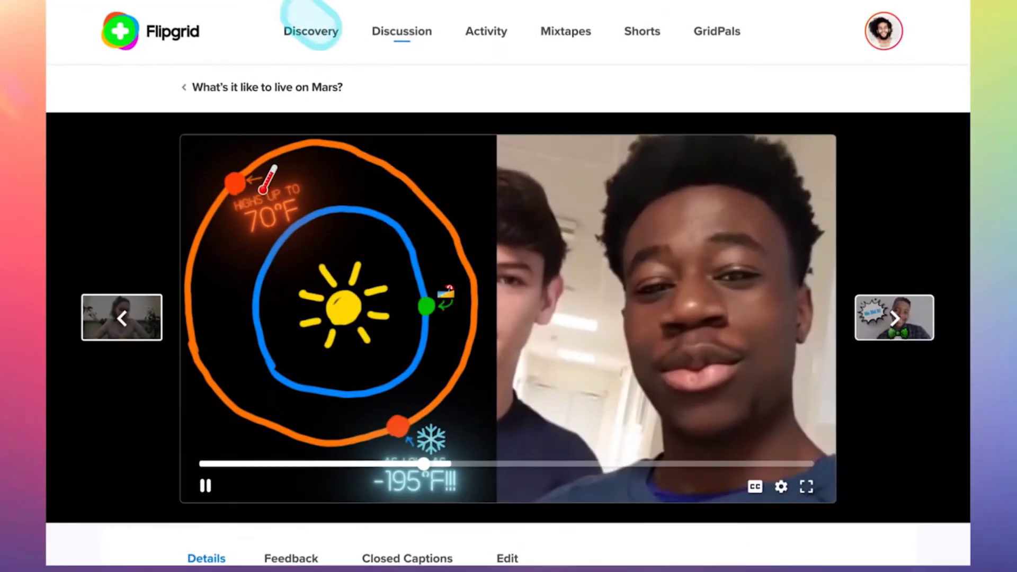
{"action": "left_click", "coordinate": [325, 28]}
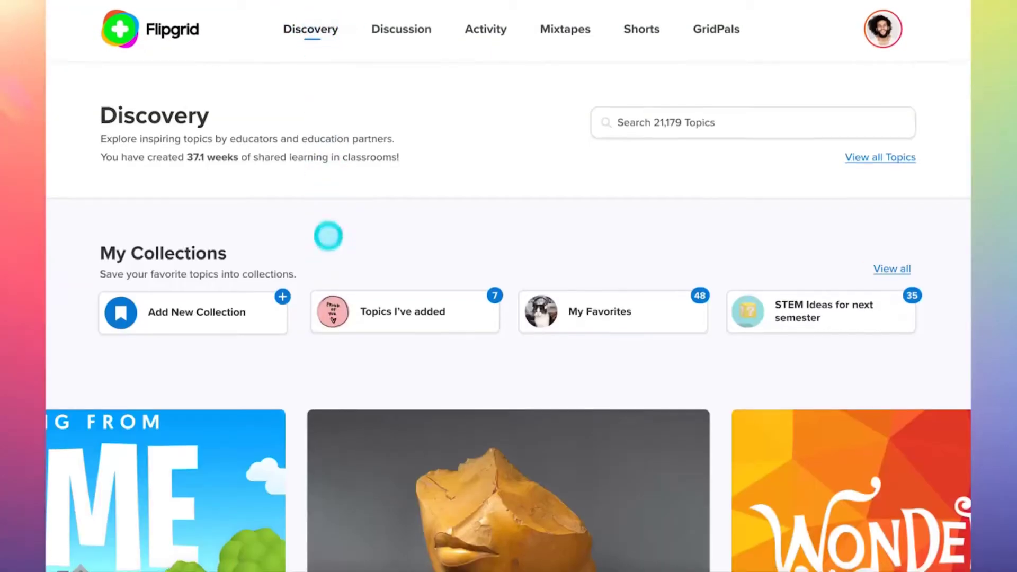
{"action": "scroll", "coordinate": [328, 220], "scroll_direction": "down", "scroll_amount": 10}
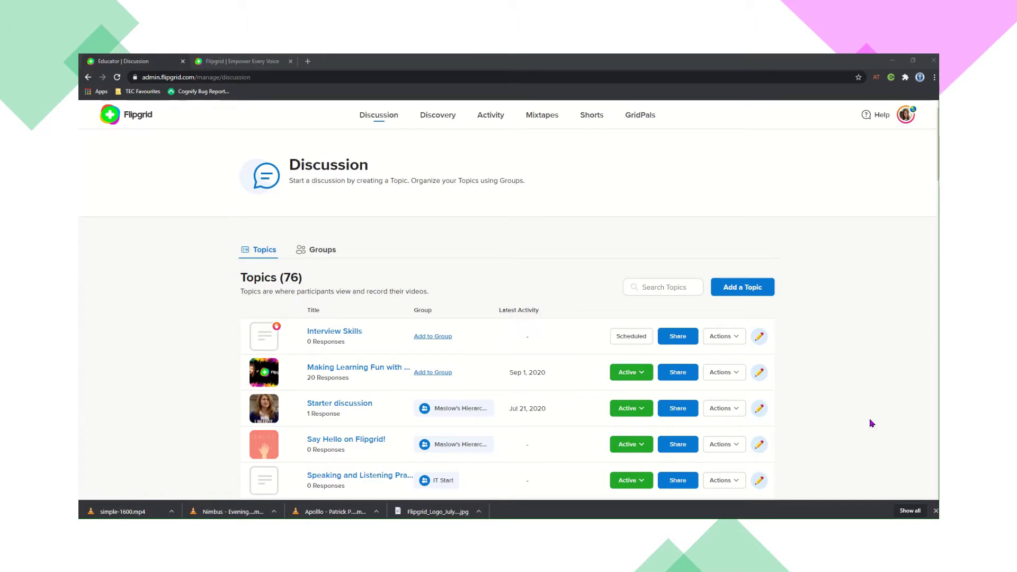
Step: Open an empty Create a Topic form from the Discussion page's topic list
{"action": "scroll", "coordinate": [871, 421], "scroll_direction": "down", "scroll_amount": 2}
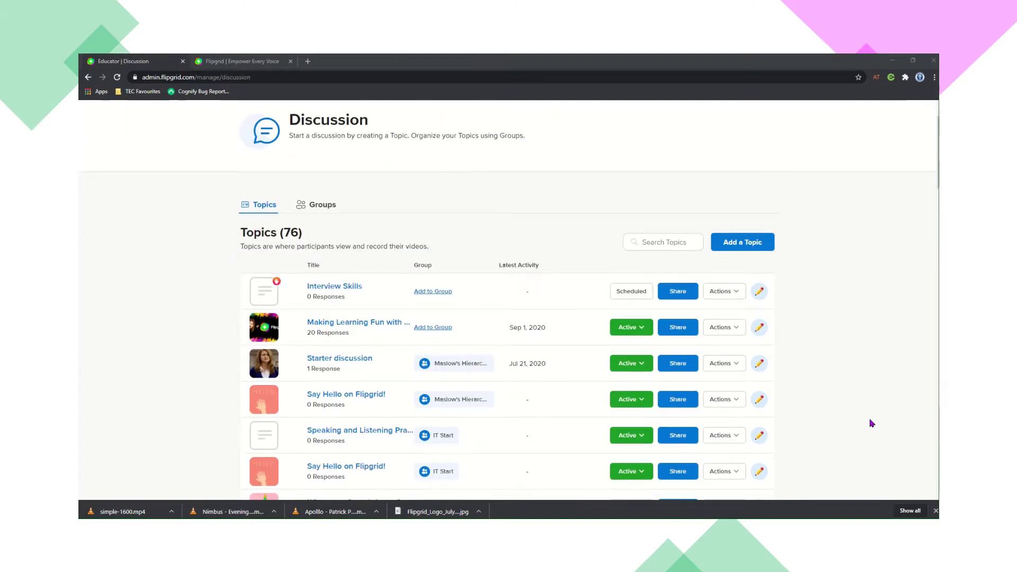
{"action": "scroll", "coordinate": [870, 418], "scroll_direction": "up", "scroll_amount": 2}
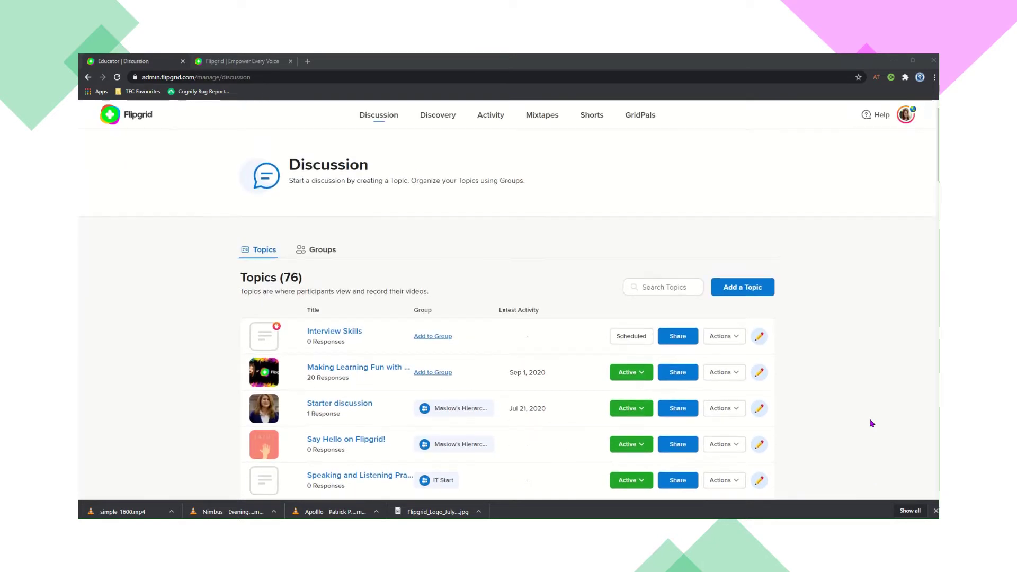
{"action": "left_click", "coordinate": [746, 292]}
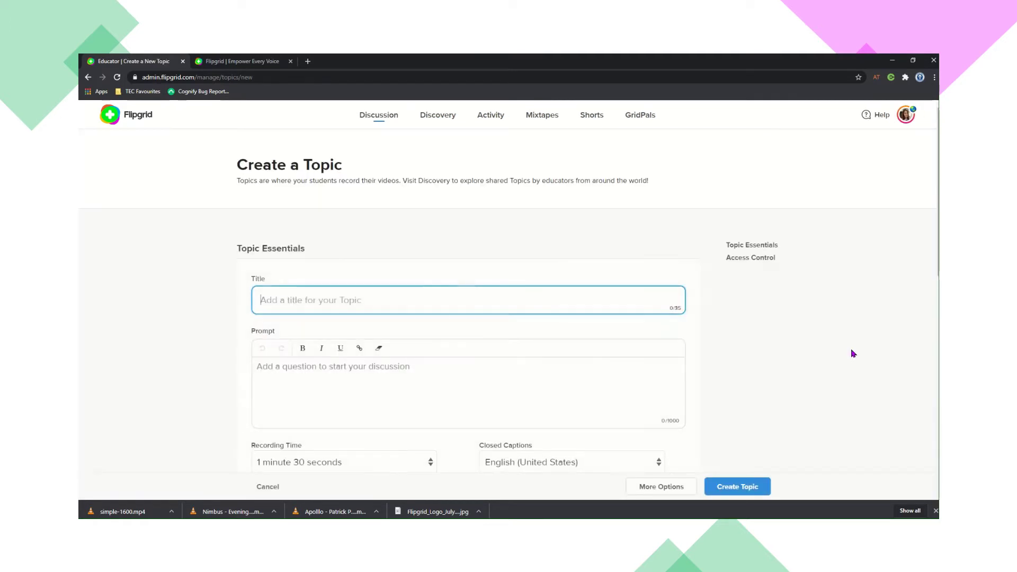
{"action": "scroll", "coordinate": [854, 353], "scroll_direction": "down", "scroll_amount": 2}
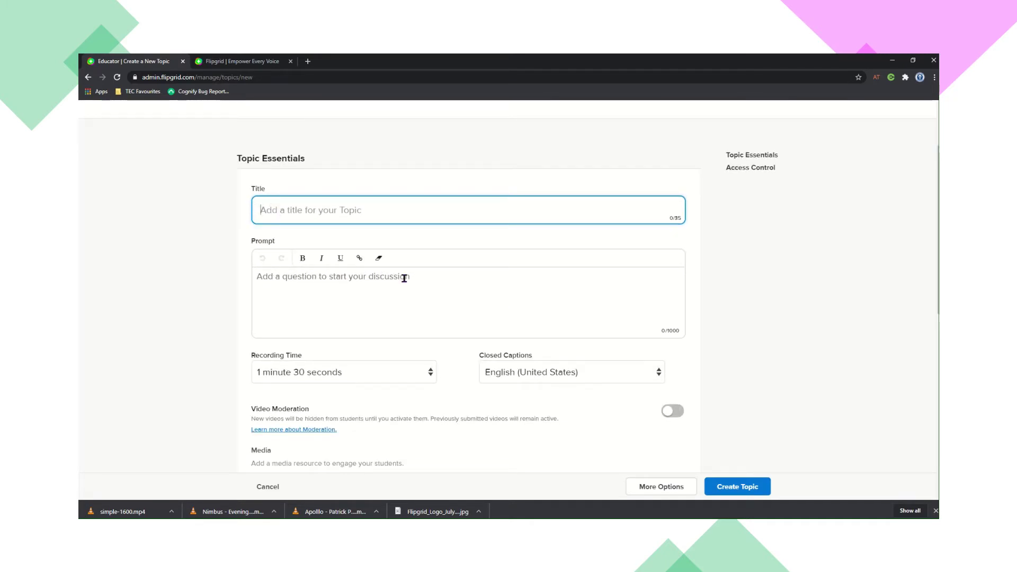
{"action": "scroll", "coordinate": [734, 286], "scroll_direction": "down", "scroll_amount": 3}
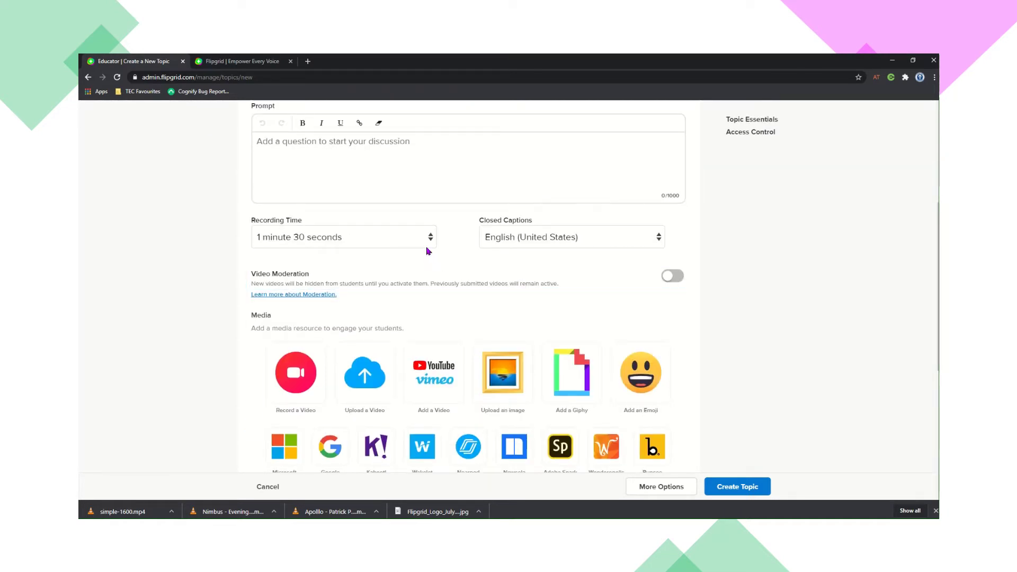
{"action": "left_click", "coordinate": [425, 244]}
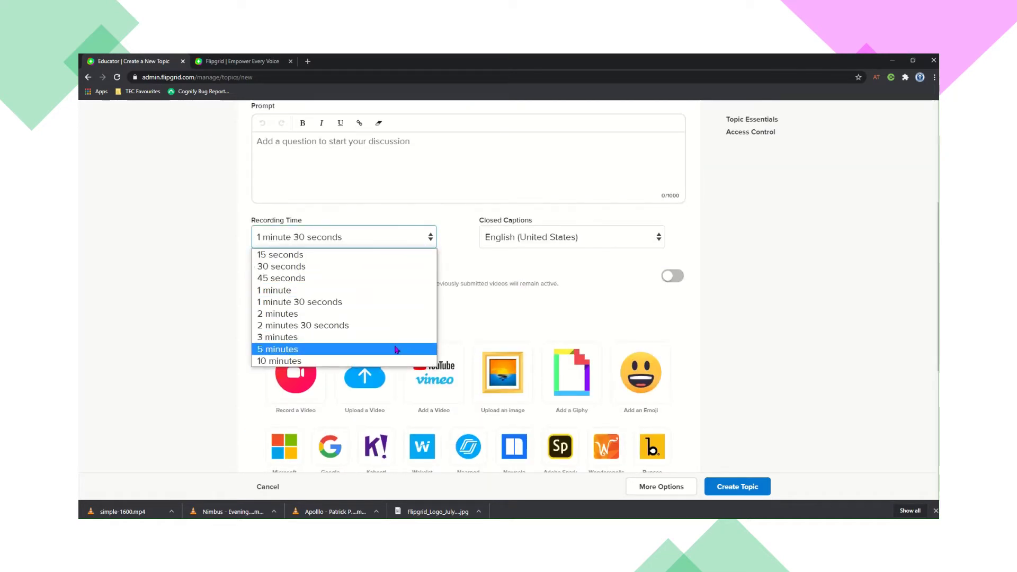
{"action": "left_click", "coordinate": [620, 316]}
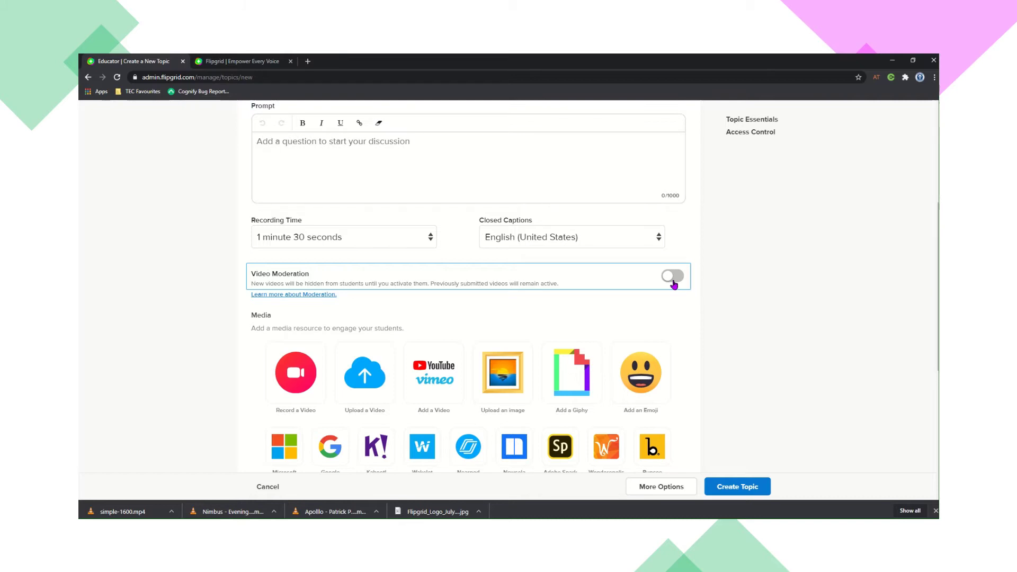
{"action": "scroll", "coordinate": [727, 281], "scroll_direction": "down", "scroll_amount": 3}
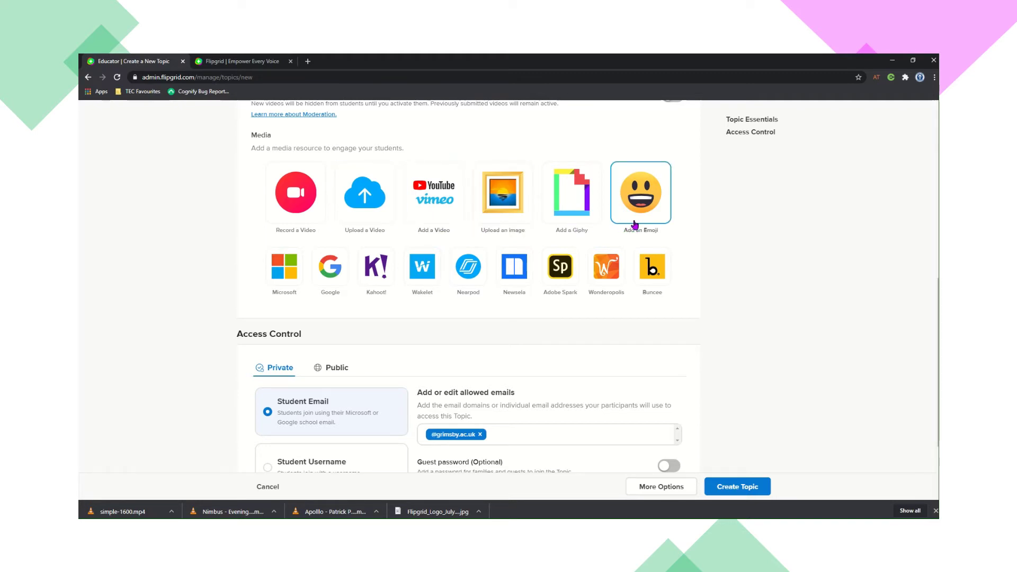
{"action": "scroll", "coordinate": [740, 251], "scroll_direction": "up", "scroll_amount": 1}
{"action": "scroll", "coordinate": [740, 252], "scroll_direction": "down", "scroll_amount": 3}
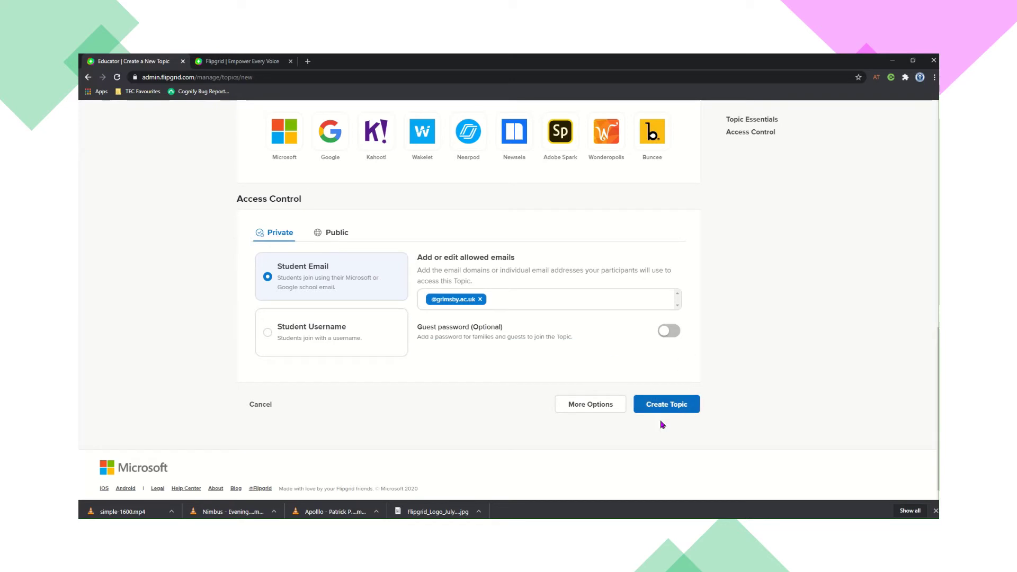
{"action": "left_click", "coordinate": [679, 411]}
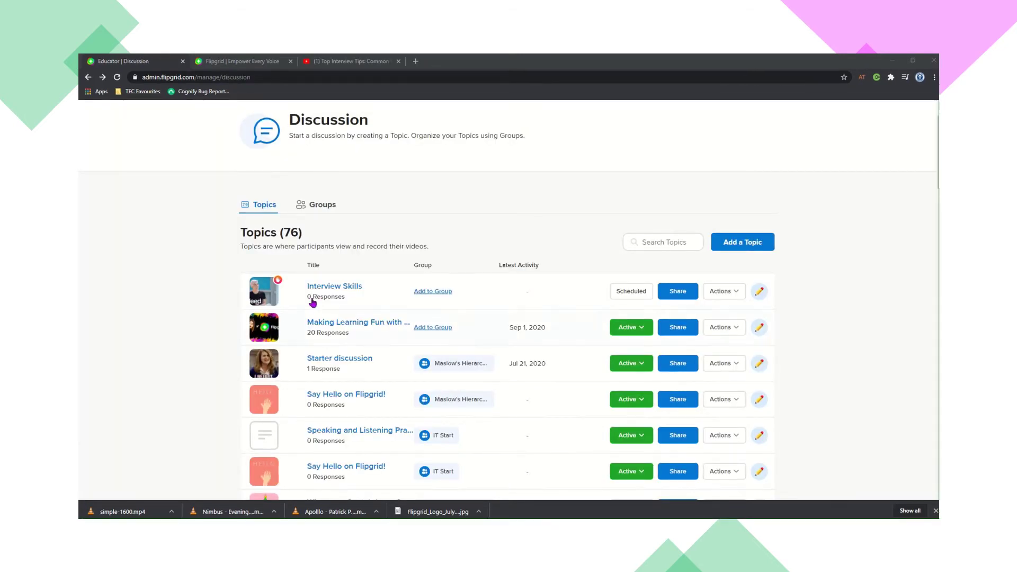
{"action": "left_click", "coordinate": [343, 290]}
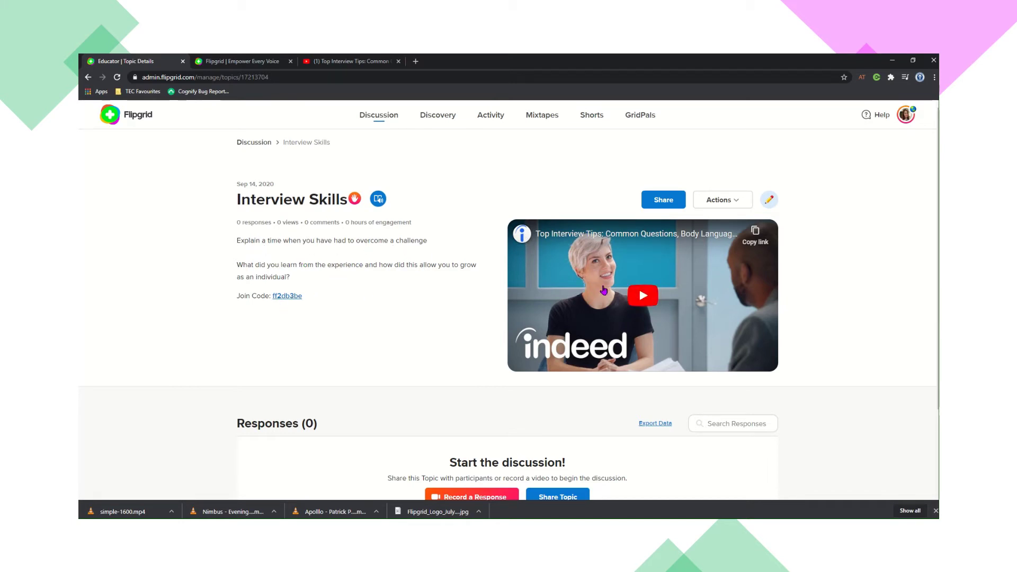
{"action": "left_click", "coordinate": [641, 295]}
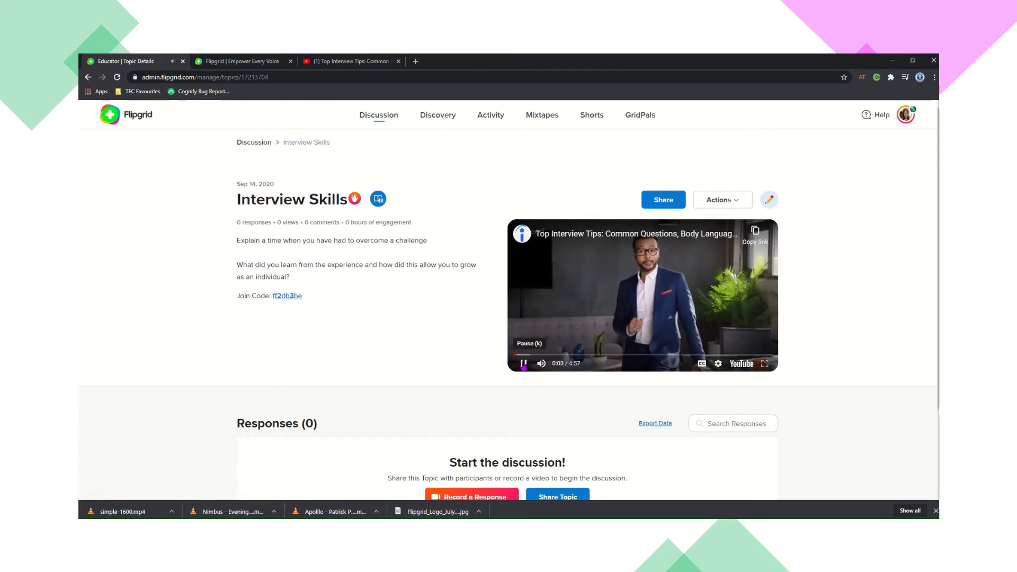
{"action": "left_click", "coordinate": [523, 364]}
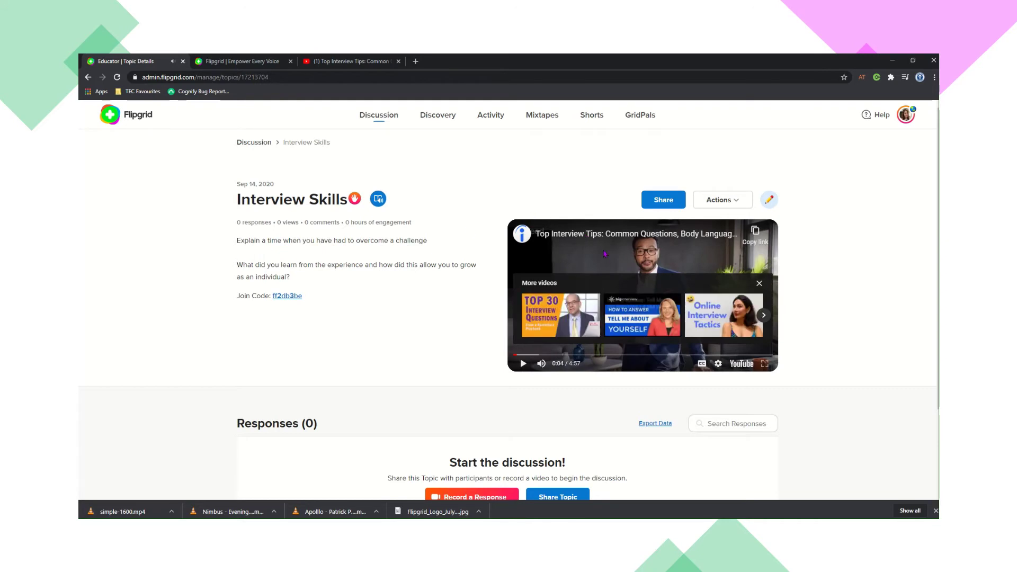
{"action": "scroll", "coordinate": [413, 297], "scroll_direction": "down", "scroll_amount": 1}
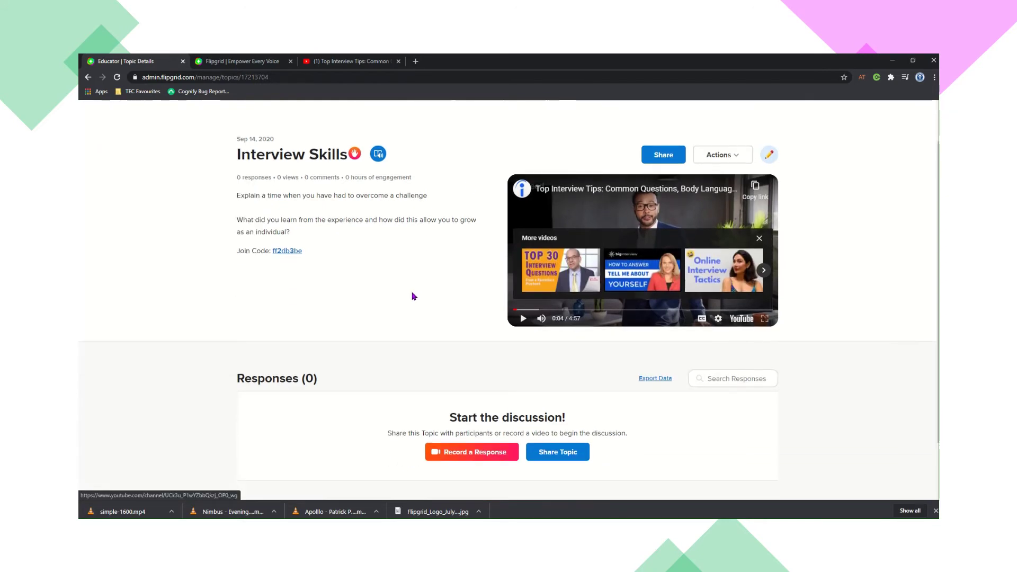
{"action": "scroll", "coordinate": [414, 297], "scroll_direction": "down", "scroll_amount": 1}
{"action": "scroll", "coordinate": [414, 297], "scroll_direction": "up", "scroll_amount": 2}
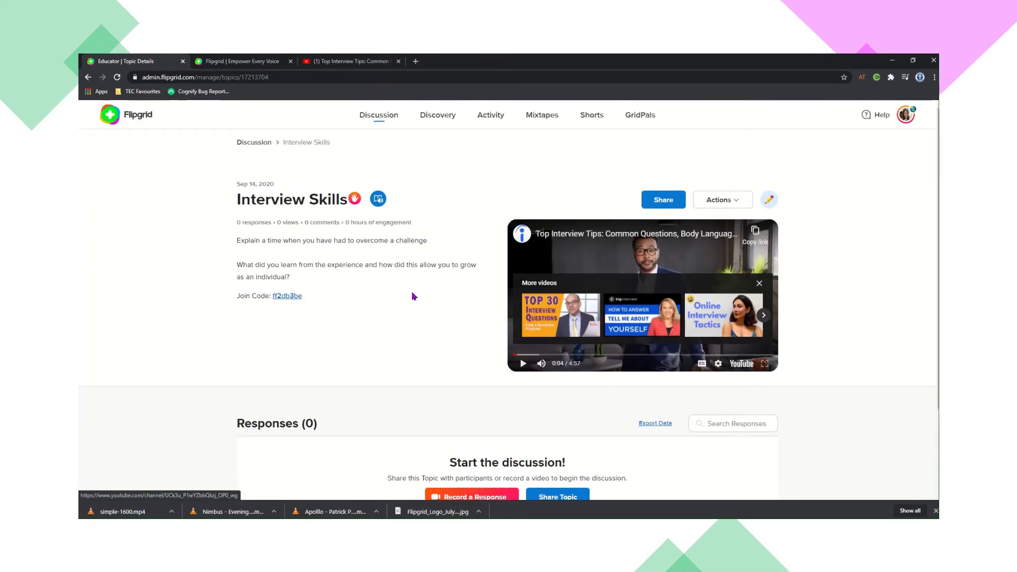
Step: Show the Interview Skills topic's share link and join QR code
{"action": "left_click", "coordinate": [664, 204]}
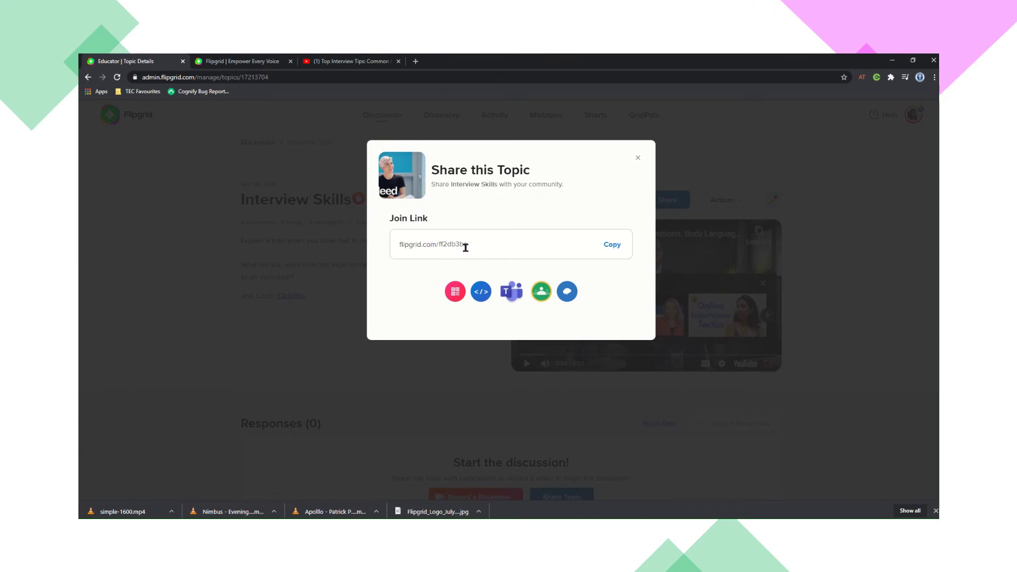
{"action": "left_click", "coordinate": [459, 300]}
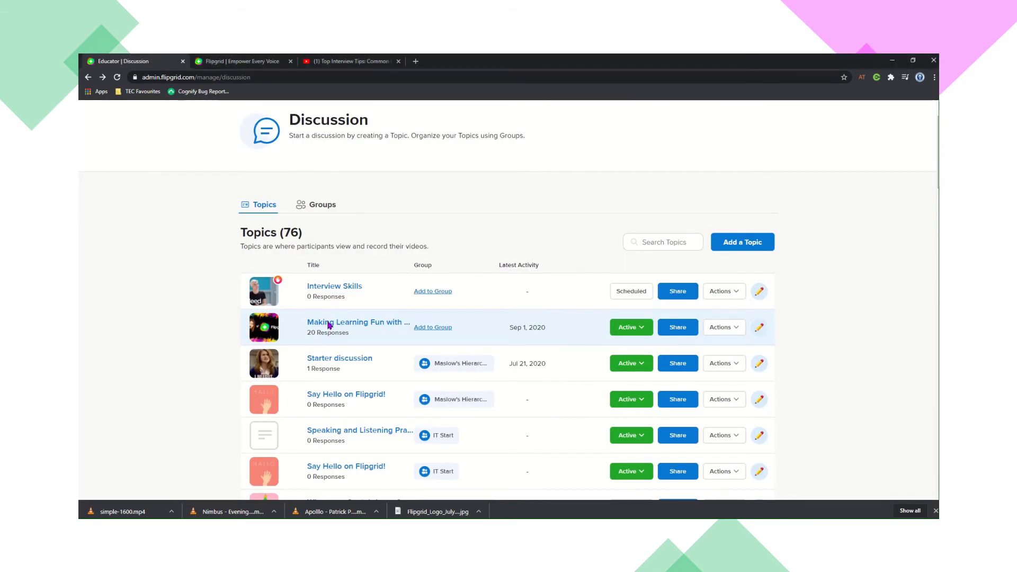
Step: Open the Making Learning Fun with FlipGrid topic and its FlipHunt Challenge attachment
{"action": "left_click", "coordinate": [327, 324]}
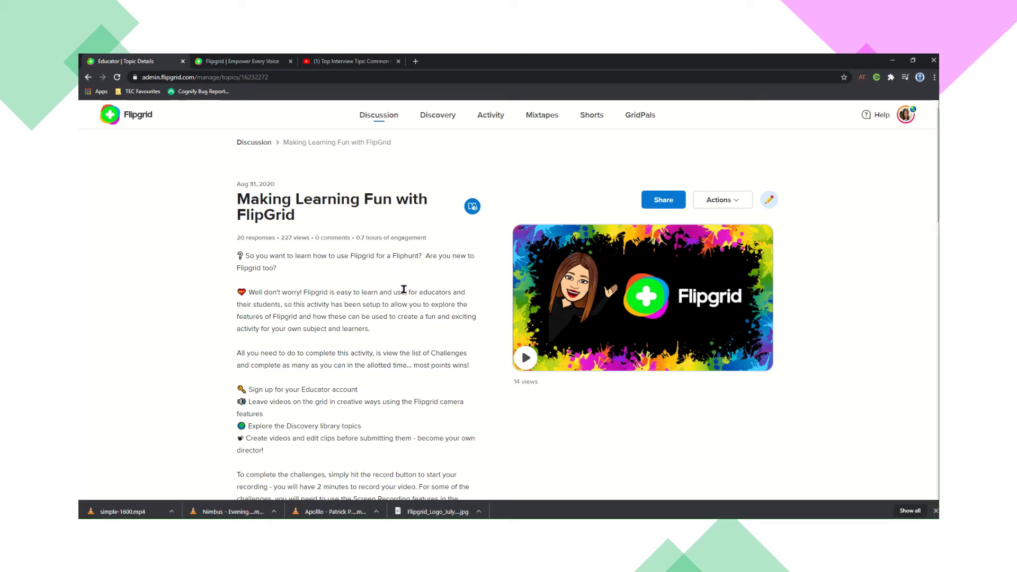
{"action": "scroll", "coordinate": [404, 289], "scroll_direction": "down", "scroll_amount": 2}
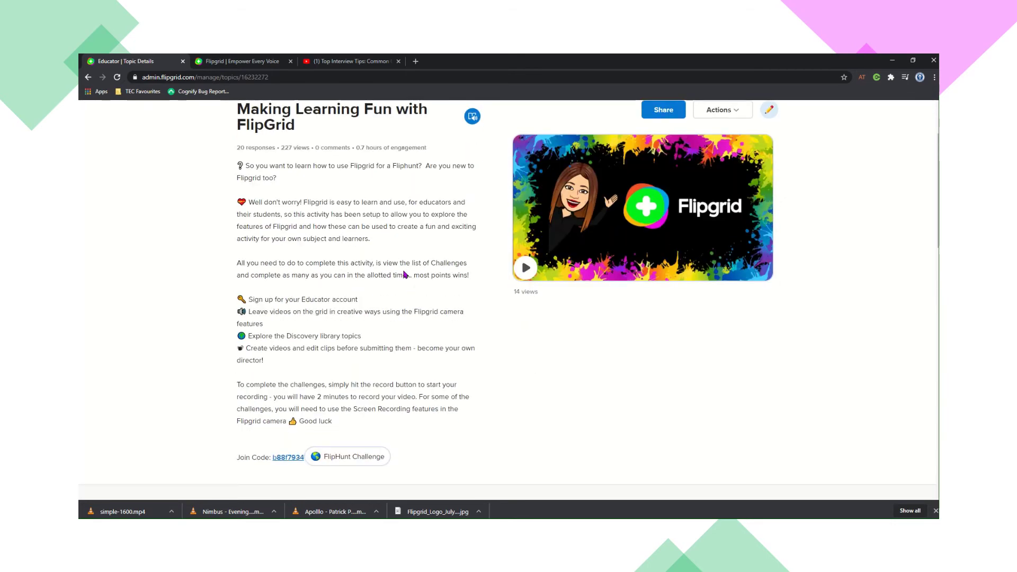
{"action": "left_click", "coordinate": [366, 461]}
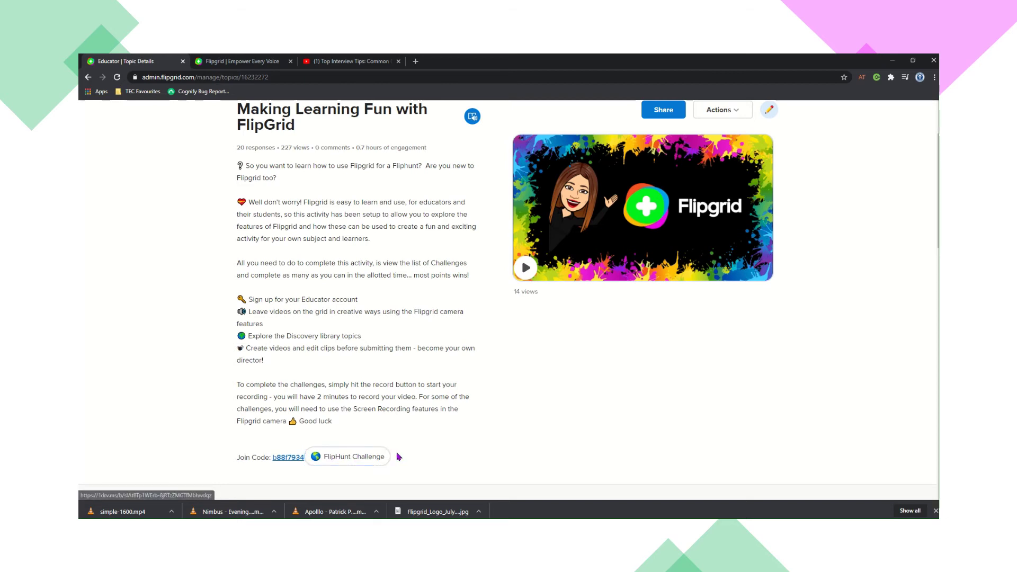
Step: Play the topic's intro video briefly, pause it and close the player
{"action": "left_click", "coordinate": [527, 269]}
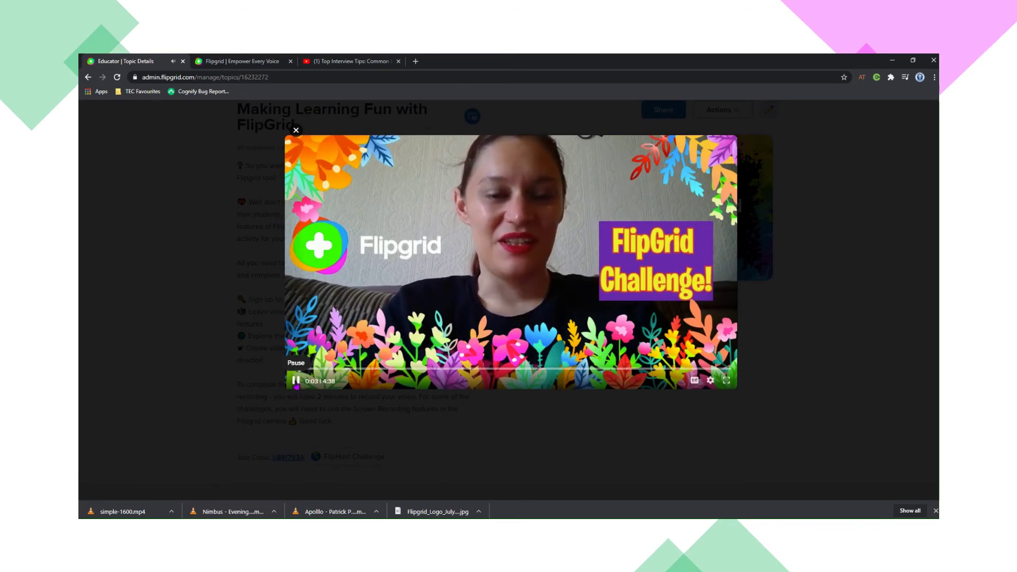
{"action": "left_click", "coordinate": [296, 381]}
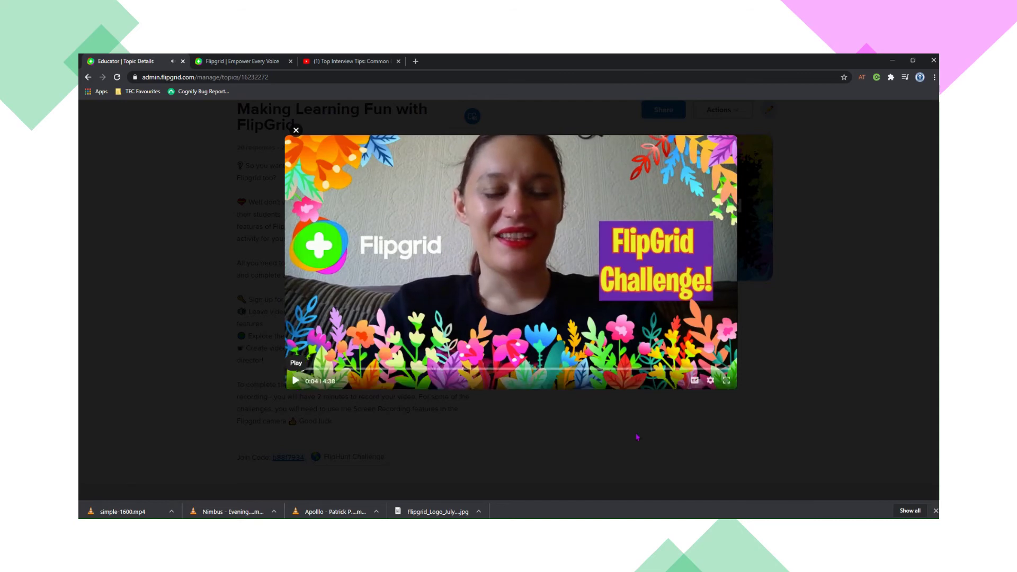
{"action": "left_click", "coordinate": [670, 439]}
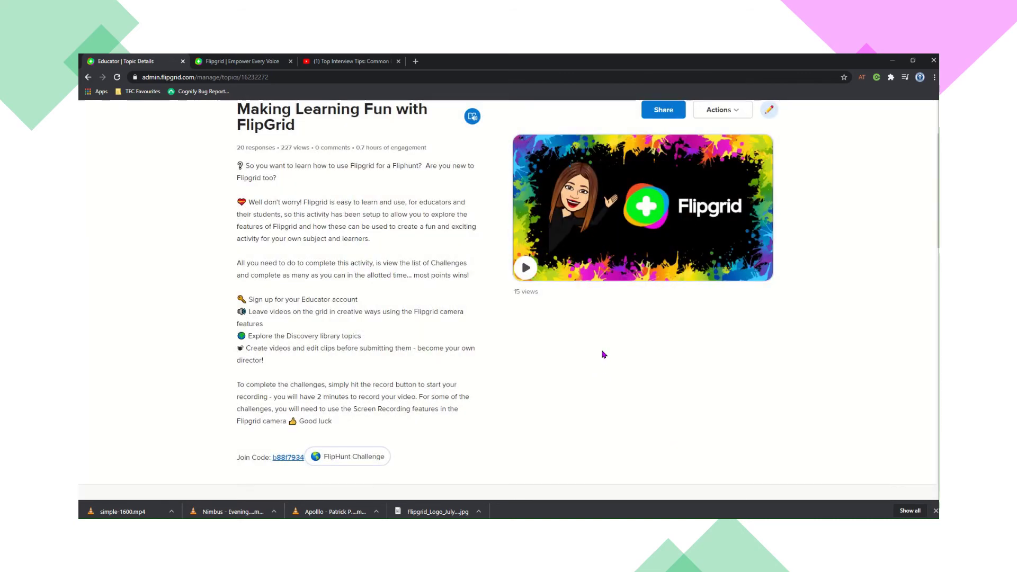
Step: Scroll down through the topic's 20 responses and back up to the top
{"action": "scroll", "coordinate": [603, 354], "scroll_direction": "down", "scroll_amount": 4}
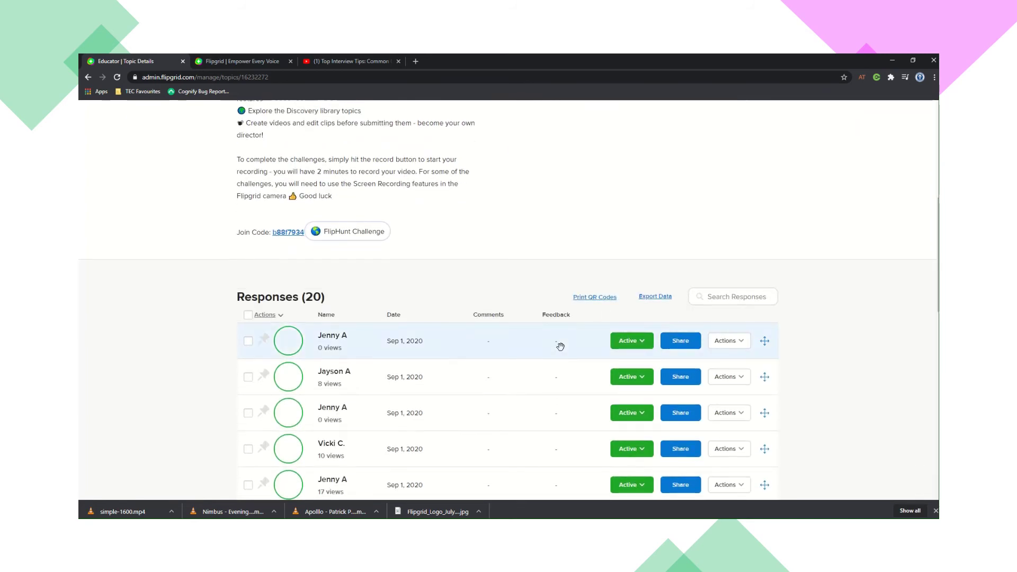
{"action": "scroll", "coordinate": [562, 345], "scroll_direction": "up", "scroll_amount": 4}
{"action": "scroll", "coordinate": [562, 352], "scroll_direction": "down", "scroll_amount": 2}
{"action": "scroll", "coordinate": [563, 352], "scroll_direction": "down", "scroll_amount": 2}
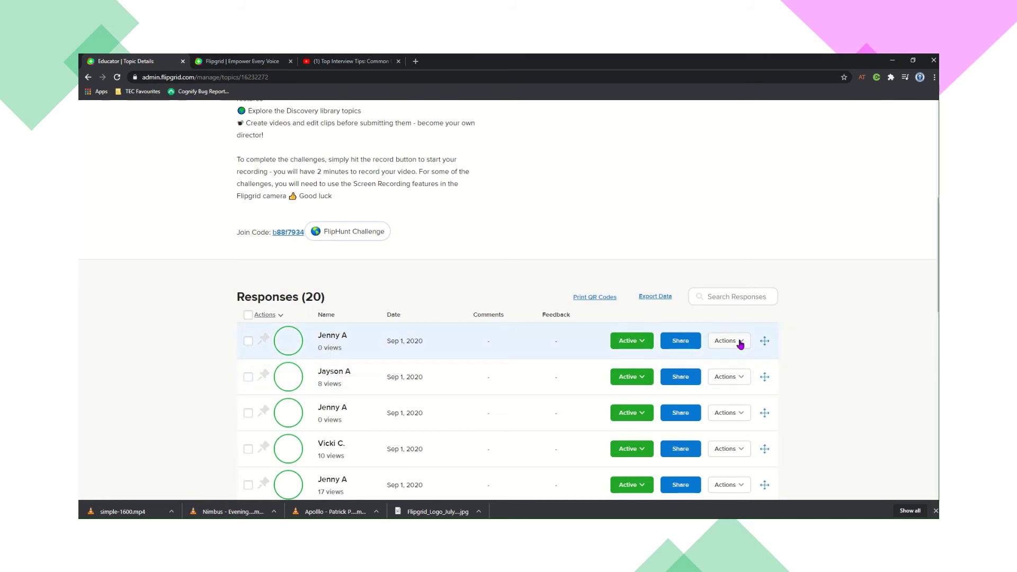
{"action": "scroll", "coordinate": [502, 347], "scroll_direction": "up", "scroll_amount": 1}
{"action": "scroll", "coordinate": [502, 346], "scroll_direction": "up", "scroll_amount": 5}
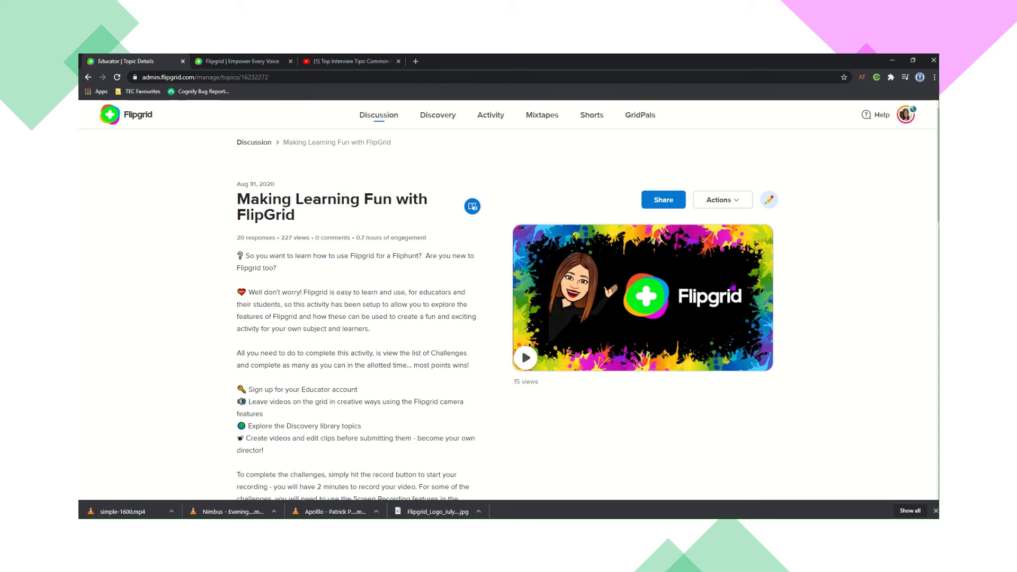
Step: Return to the Discussion list and scroll to the Where are Santa's boxes? topic's 31 responses
{"action": "key", "text": "alt+Left"}
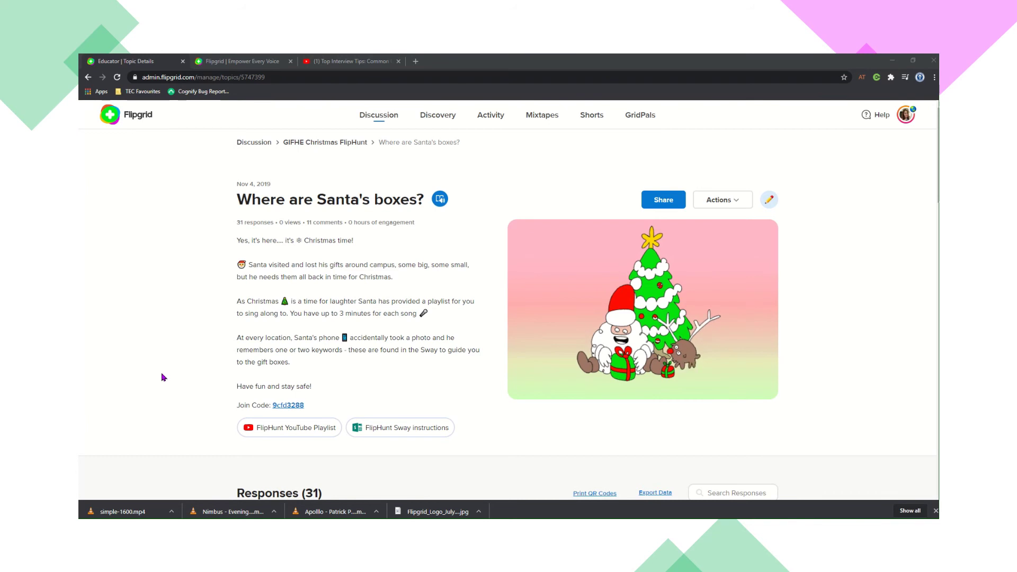
{"action": "scroll", "coordinate": [161, 377], "scroll_direction": "down", "scroll_amount": 2}
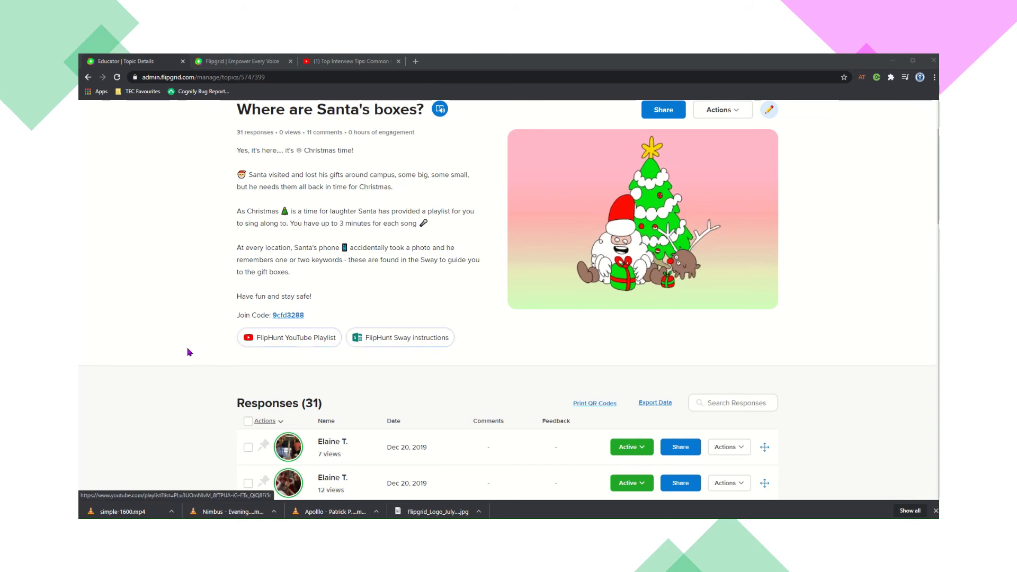
{"action": "scroll", "coordinate": [189, 352], "scroll_direction": "down", "scroll_amount": 1}
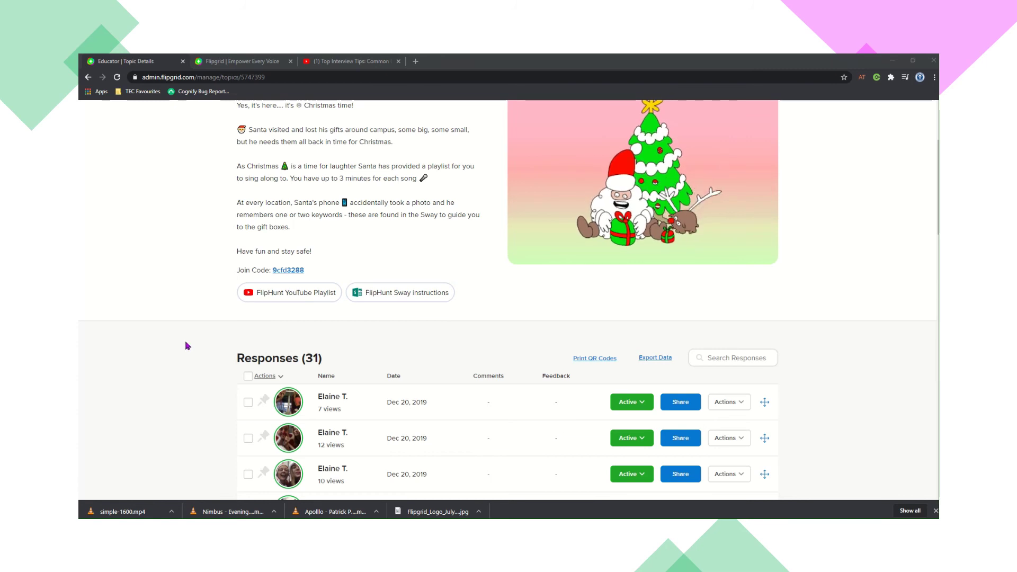
{"action": "scroll", "coordinate": [188, 348], "scroll_direction": "down", "scroll_amount": 2}
Step: Open the first Santa's boxes response and play its 2:06 video for about four seconds
{"action": "left_click", "coordinate": [302, 322]}
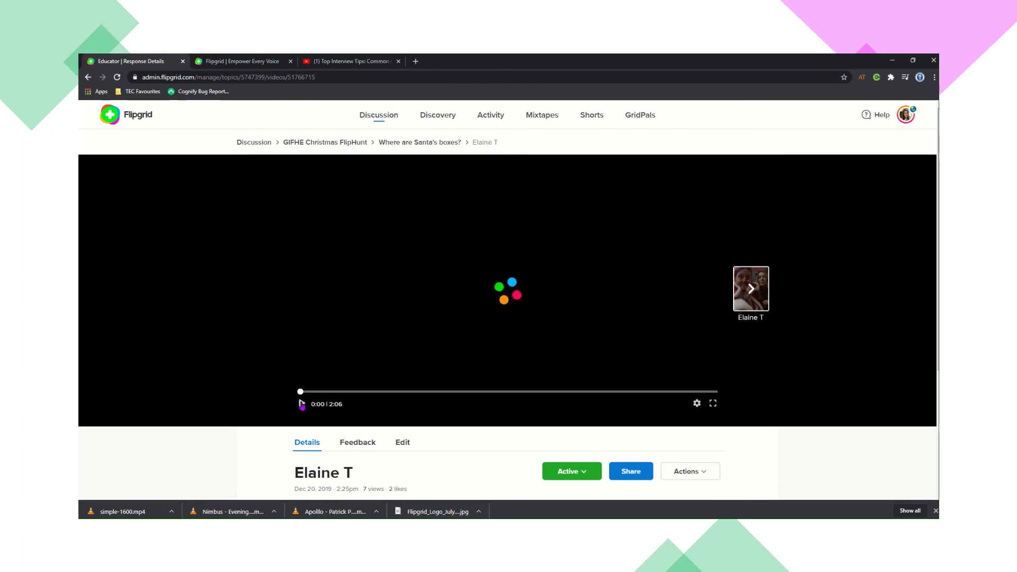
{"action": "left_click", "coordinate": [302, 404]}
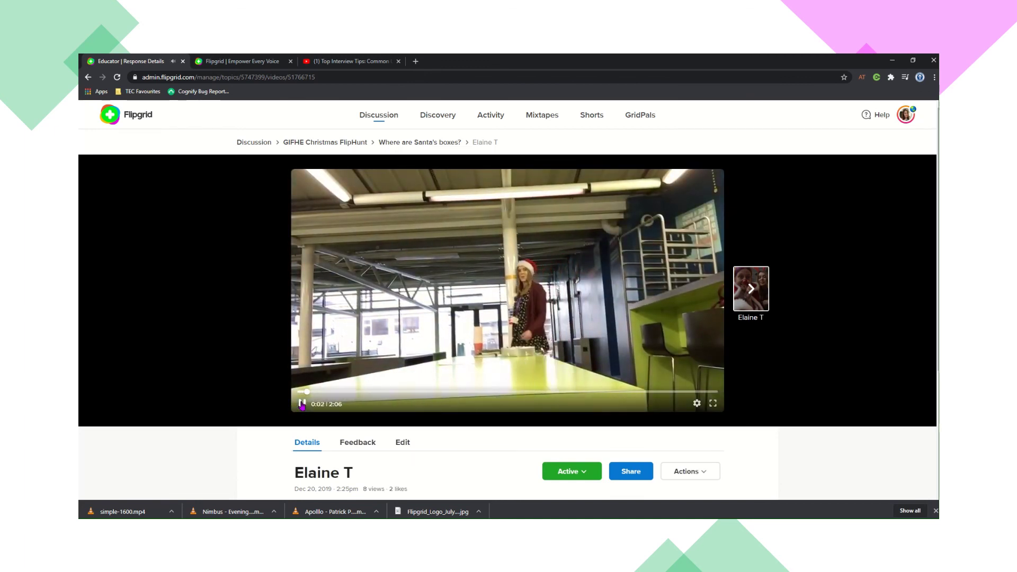
{"action": "left_click", "coordinate": [302, 403]}
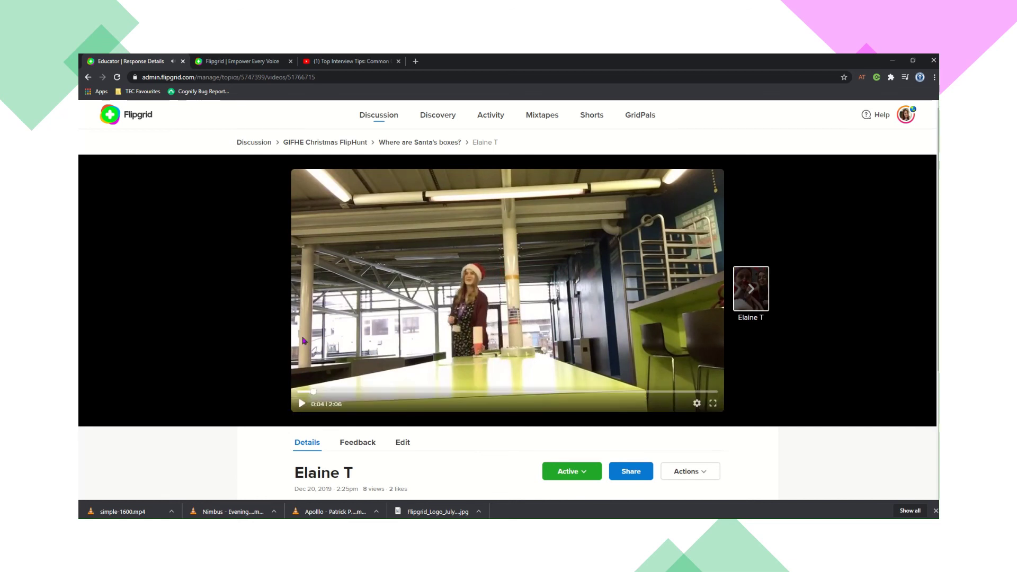